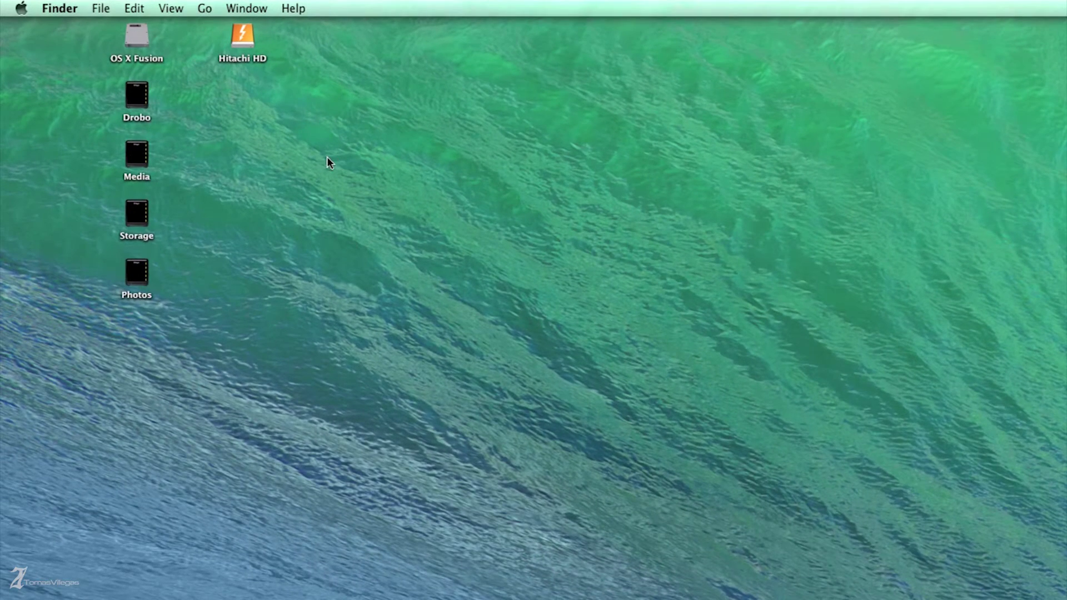
- Open the hidden Library's Caches folder and confirm in Get Info that it holds 18.2 MB (85 items)
click(205, 8)
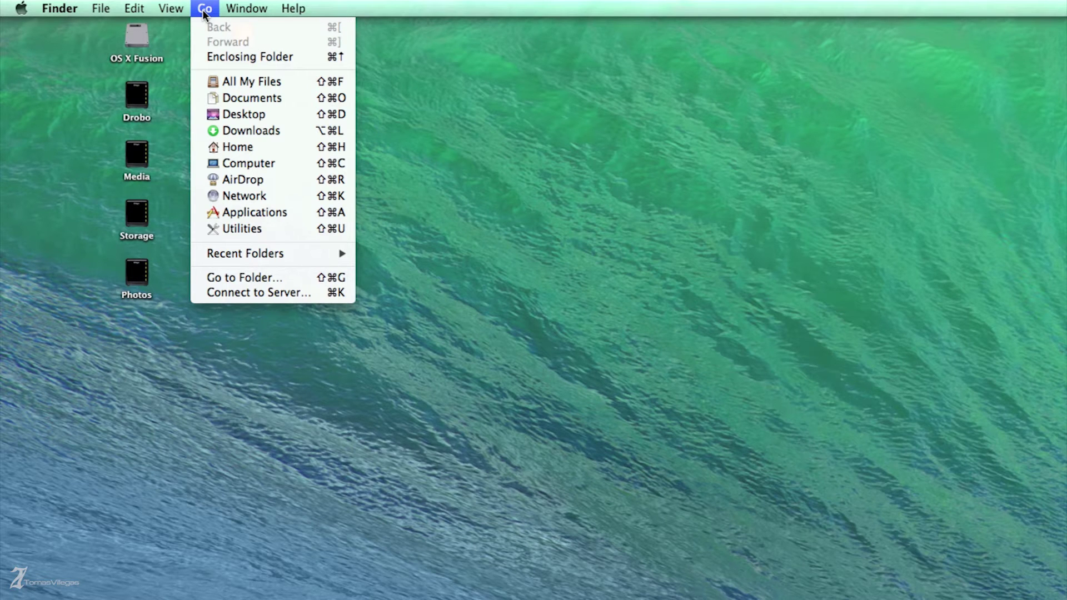
key(alt)
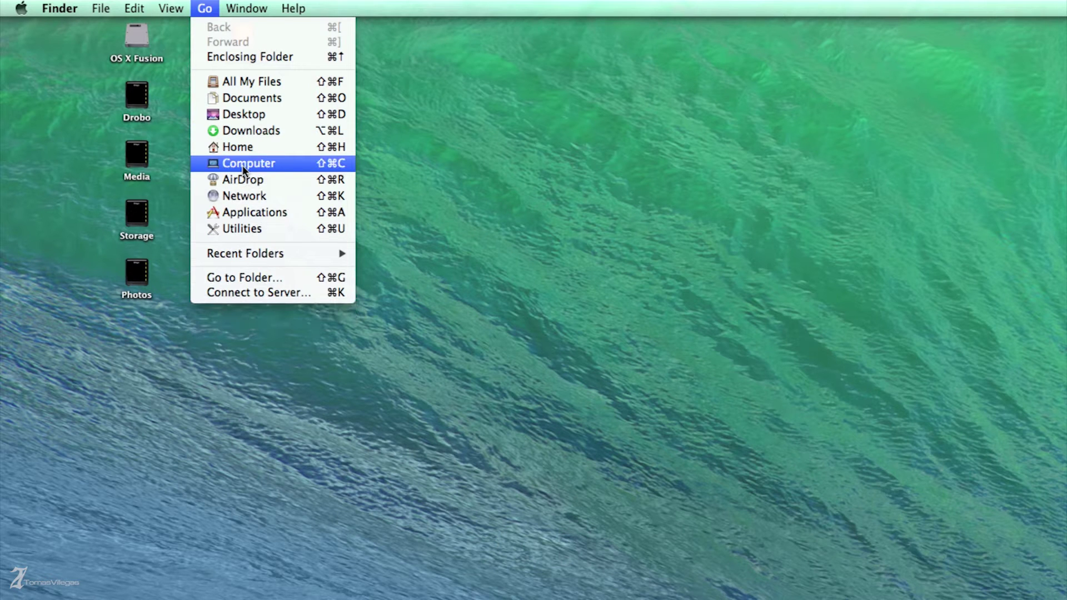
key(alt)
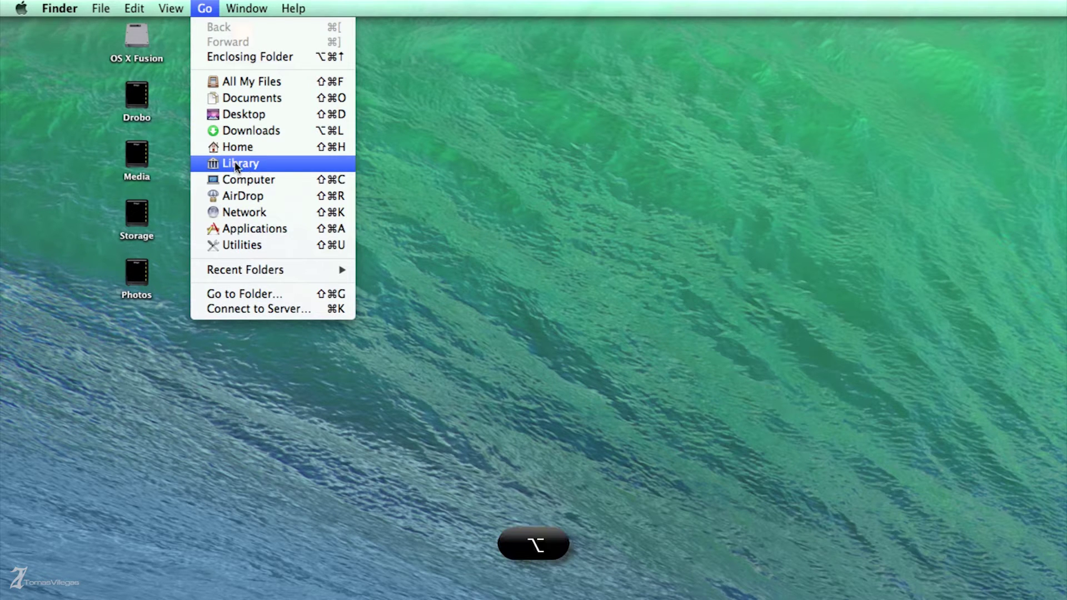
click(234, 163)
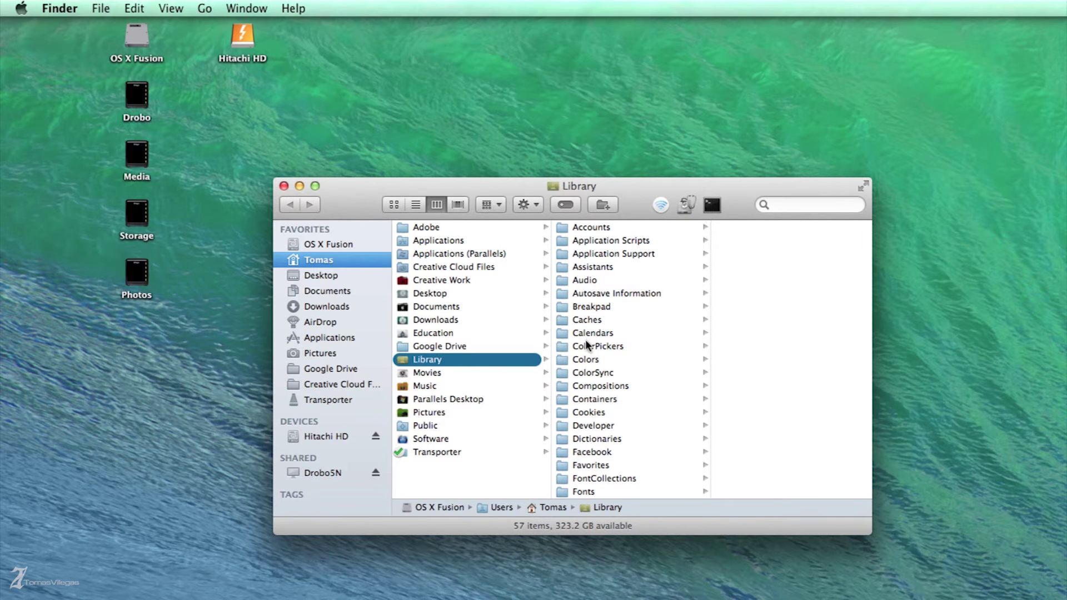
click(596, 324)
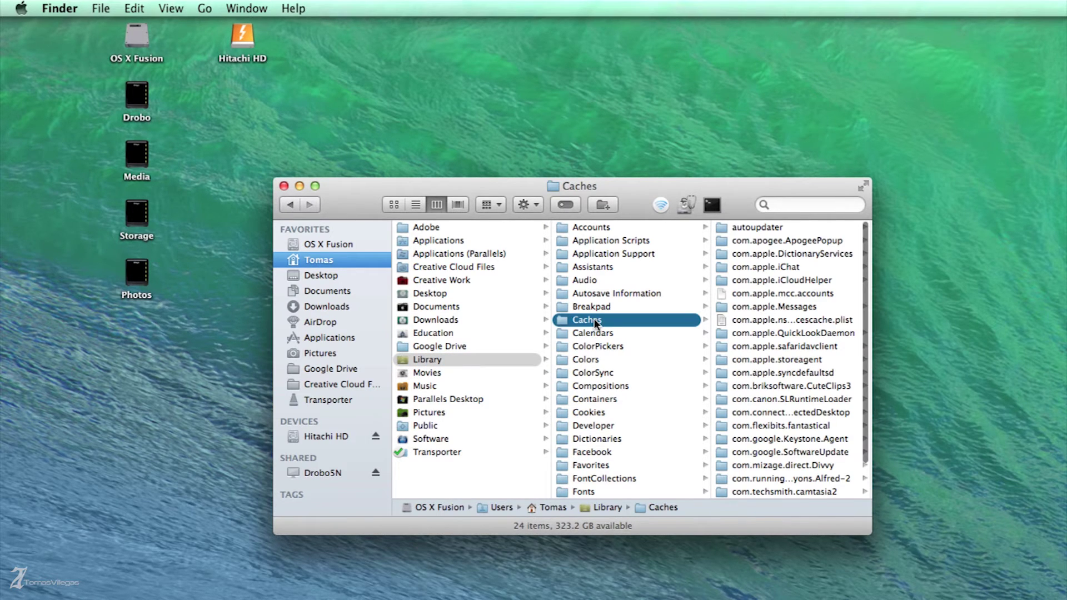
key(super+i)
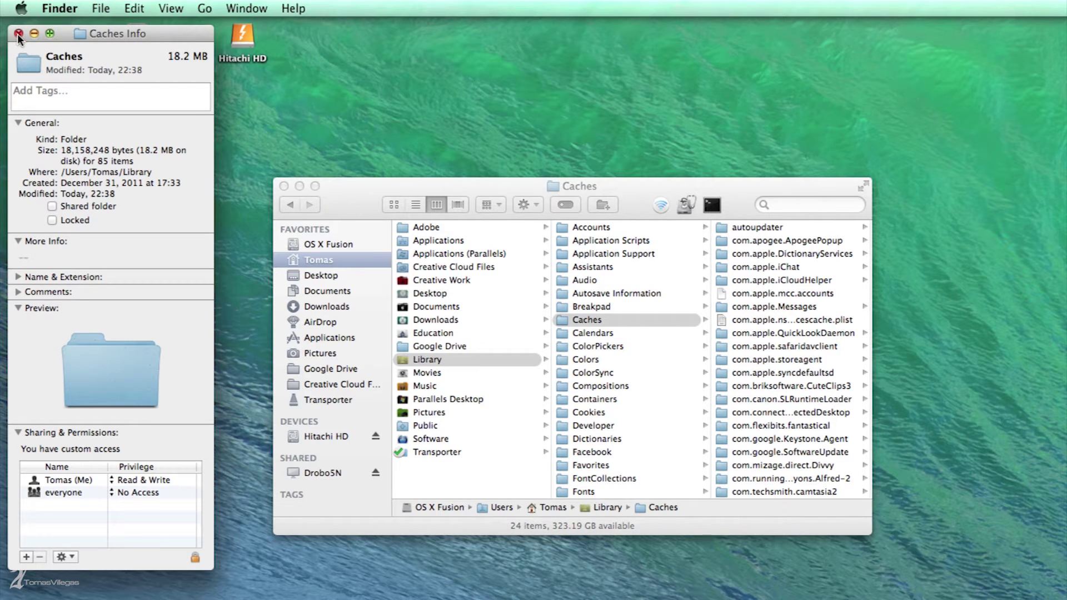
click(18, 34)
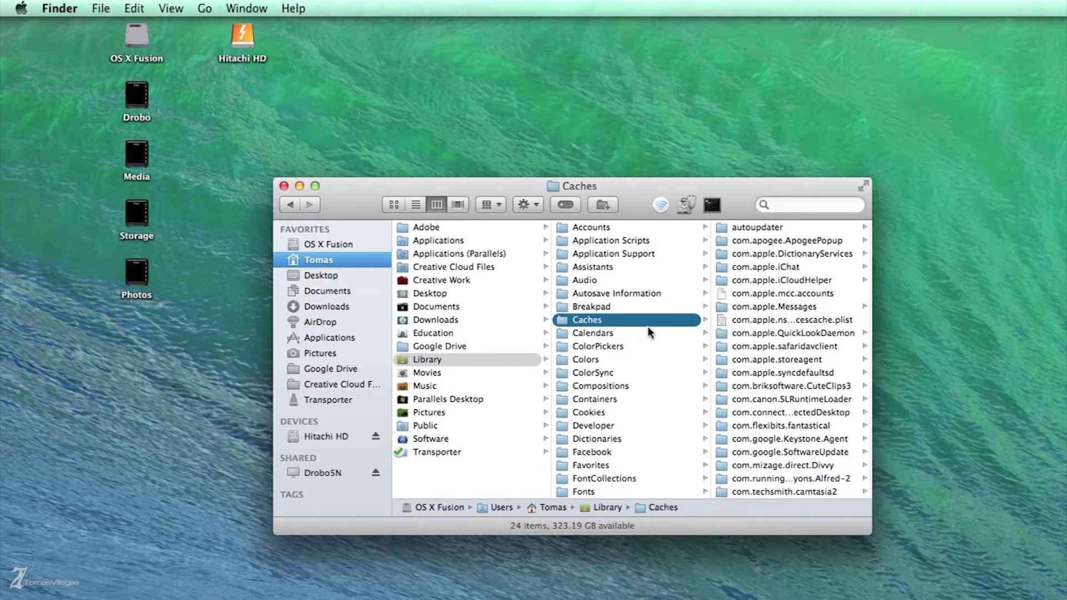
- Move all 24 Caches items to the Trash and permanently empty it
key(super+a)
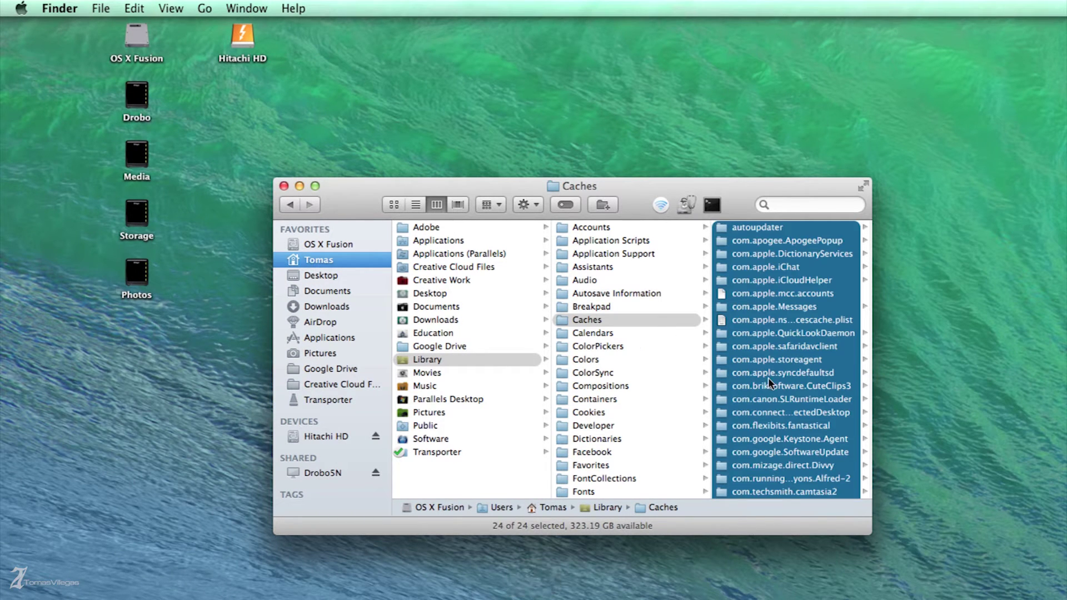
key(super+BackSpace)
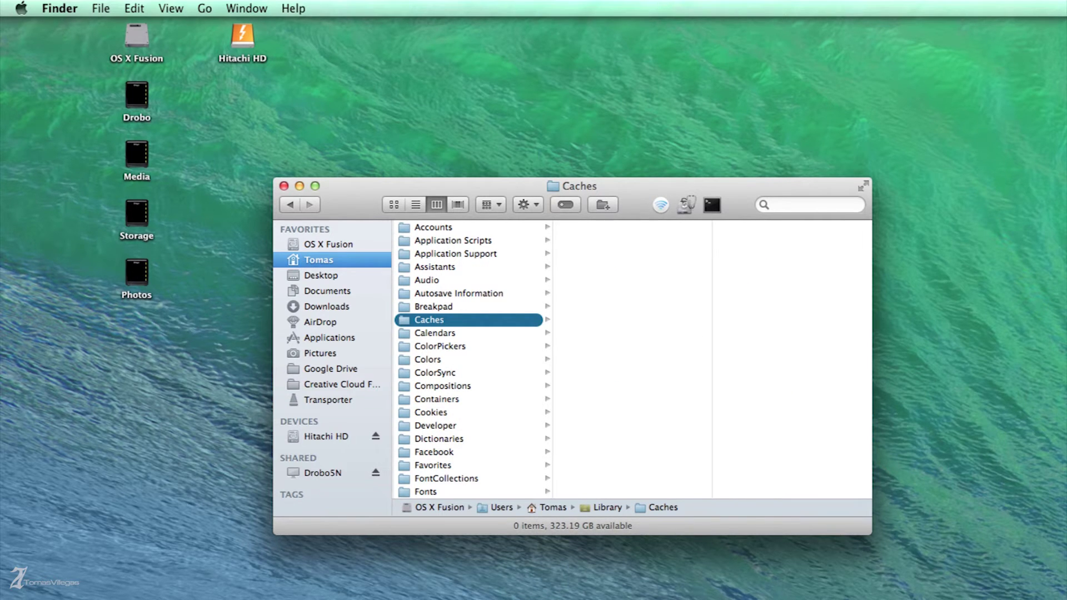
key(shift+super+BackSpace)
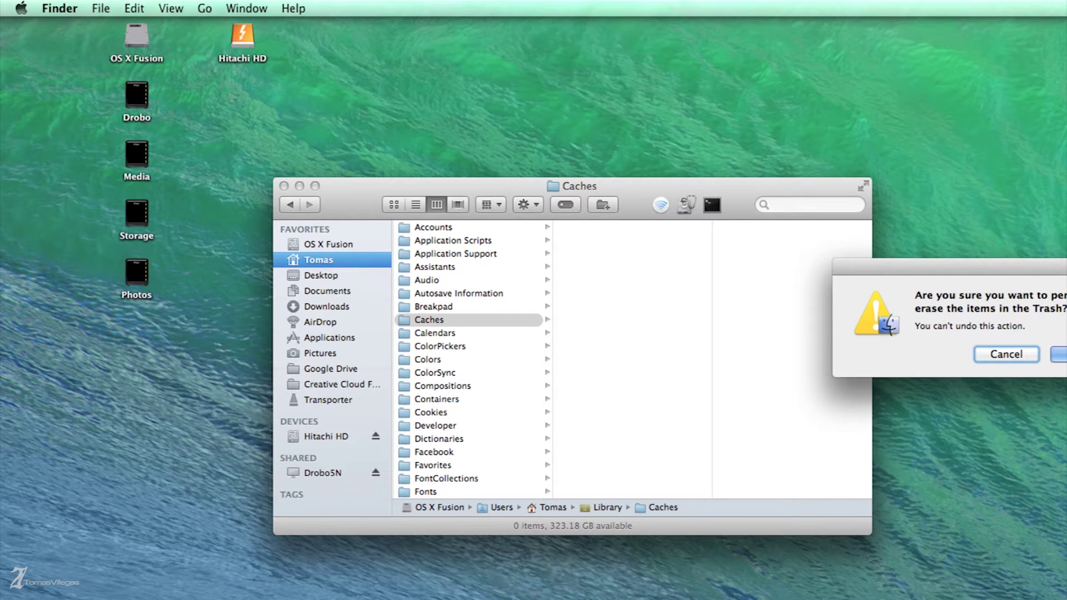
key(Return)
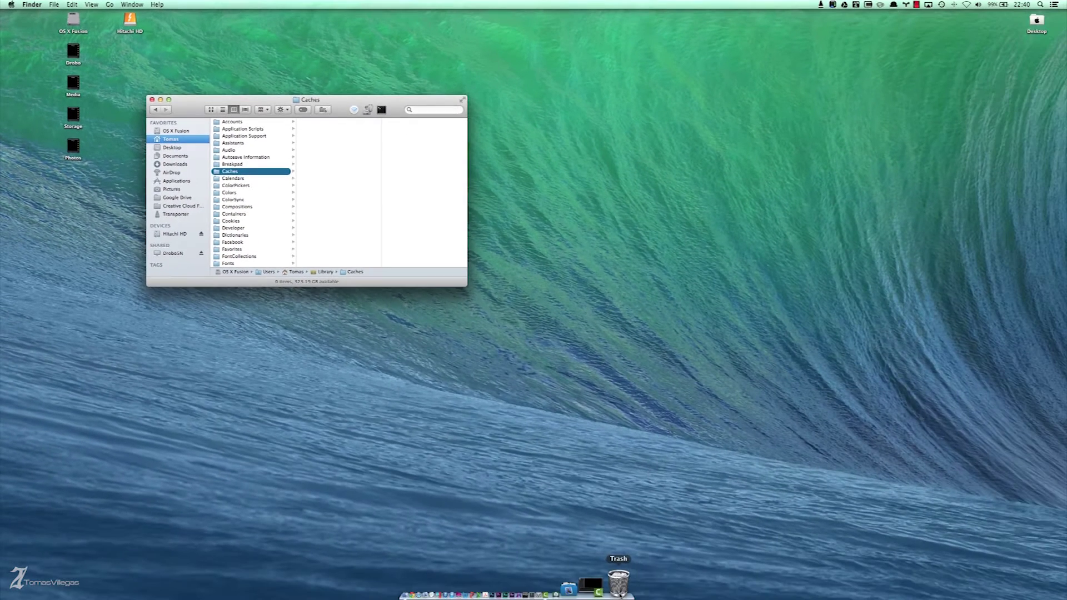
- Put the seven leftover Trash items back into Caches and close both windows
click(618, 582)
drag(296, 414, 277, 336)
right_click(276, 337)
click(300, 356)
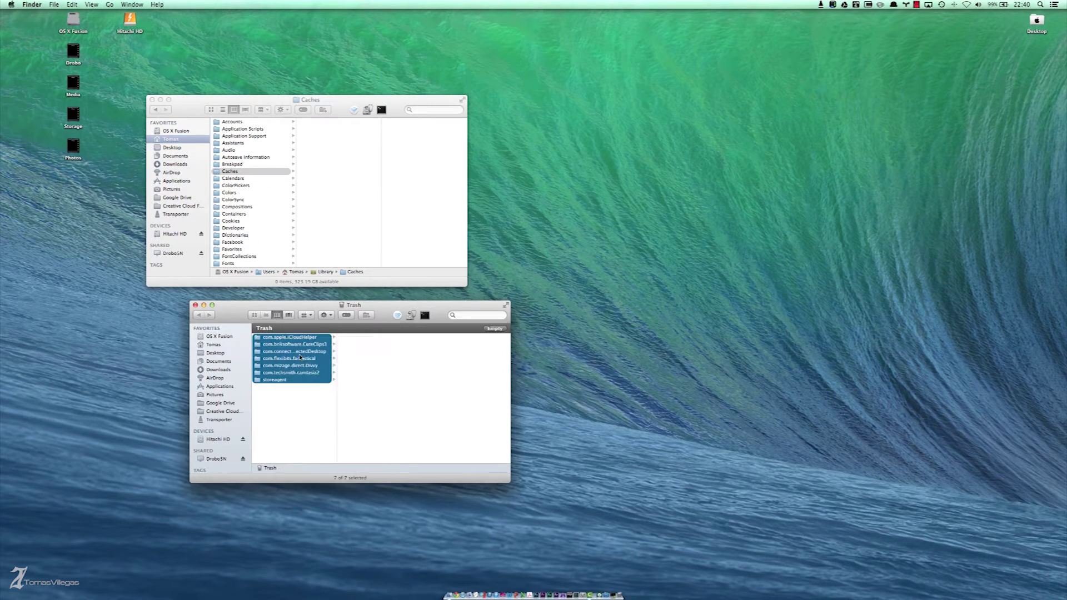
click(341, 236)
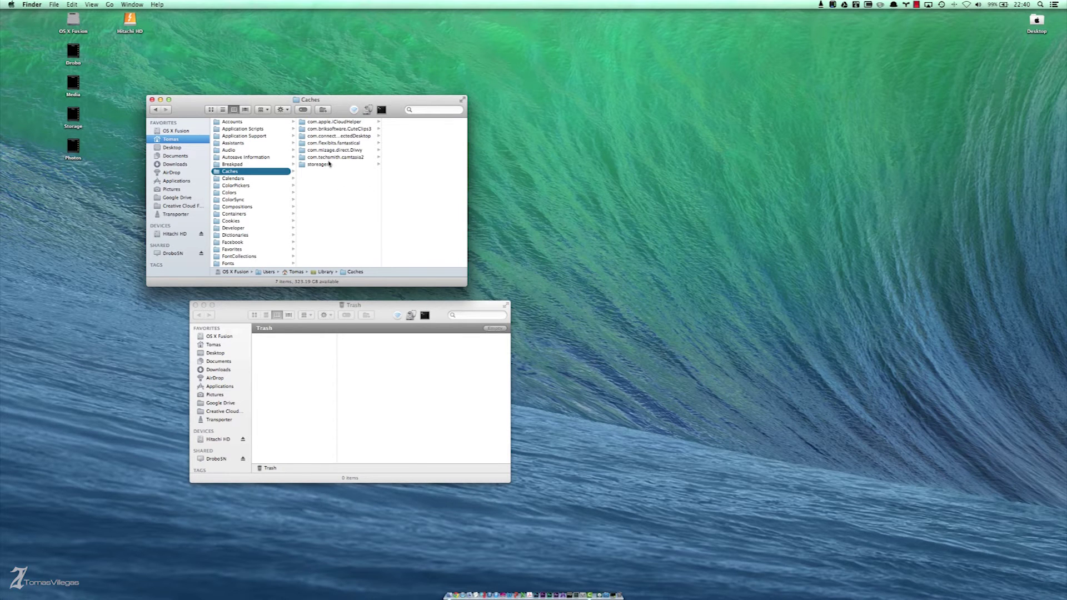
alt+click(196, 305)
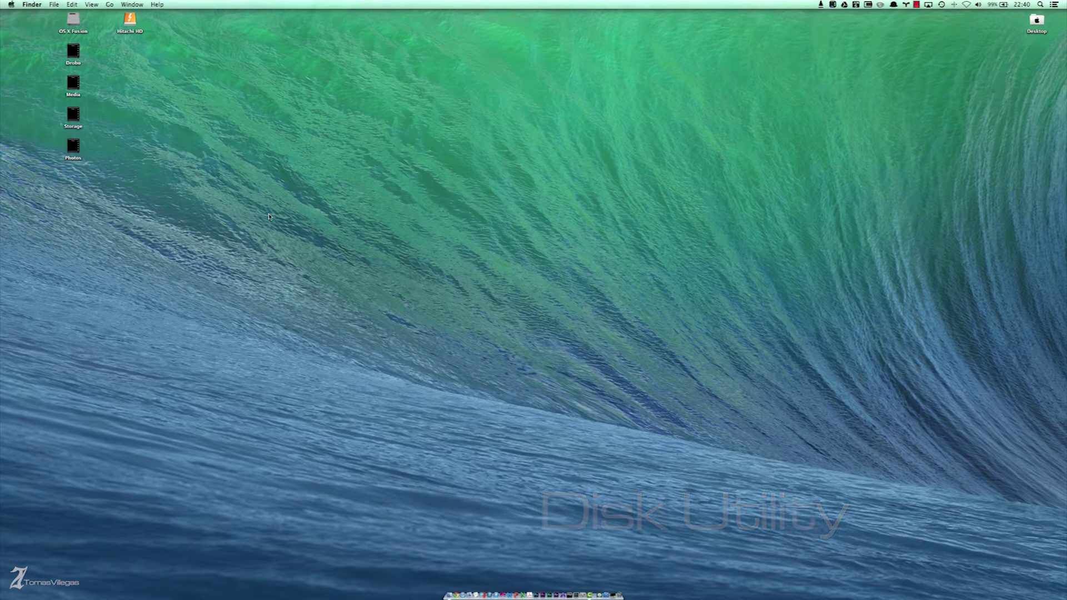
- Launch Disk Utility from a Spotlight search for 'disk'
key(super+space)
text(di)
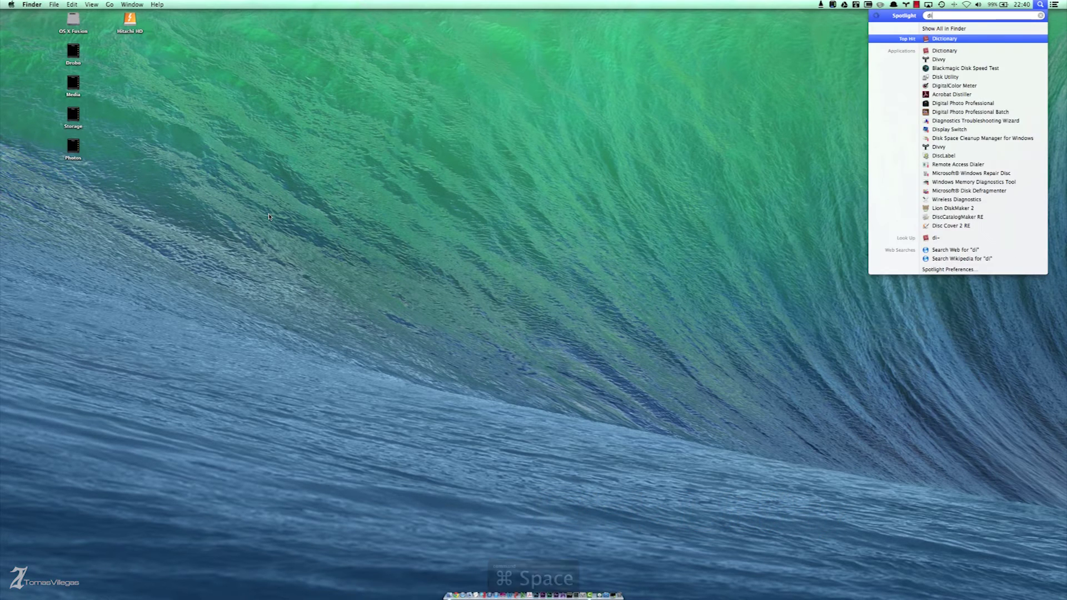
text(sk)
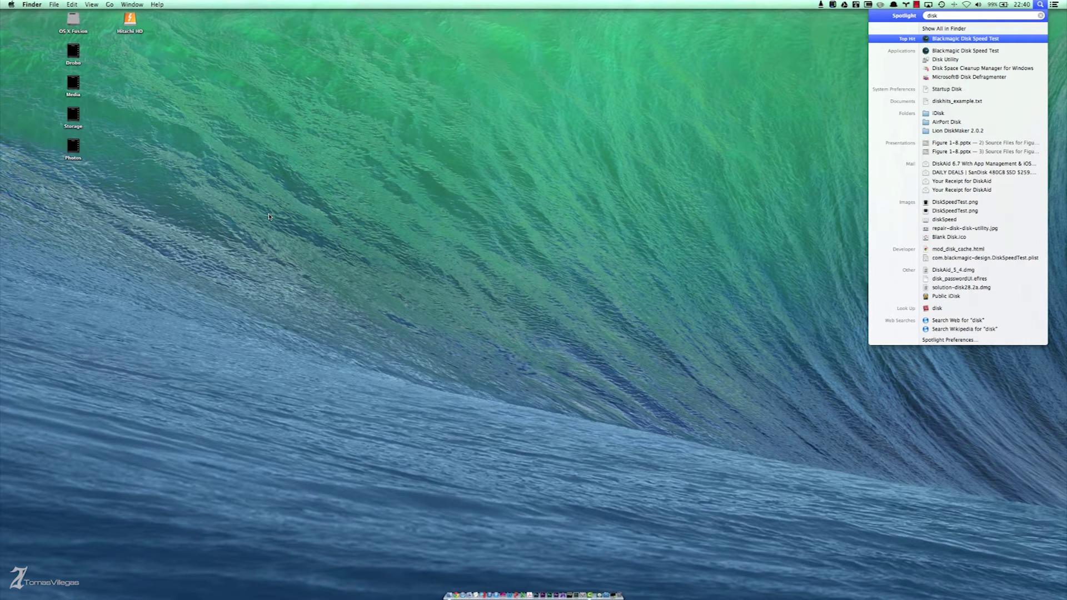
key(Down)
key(Down)
key(Return)
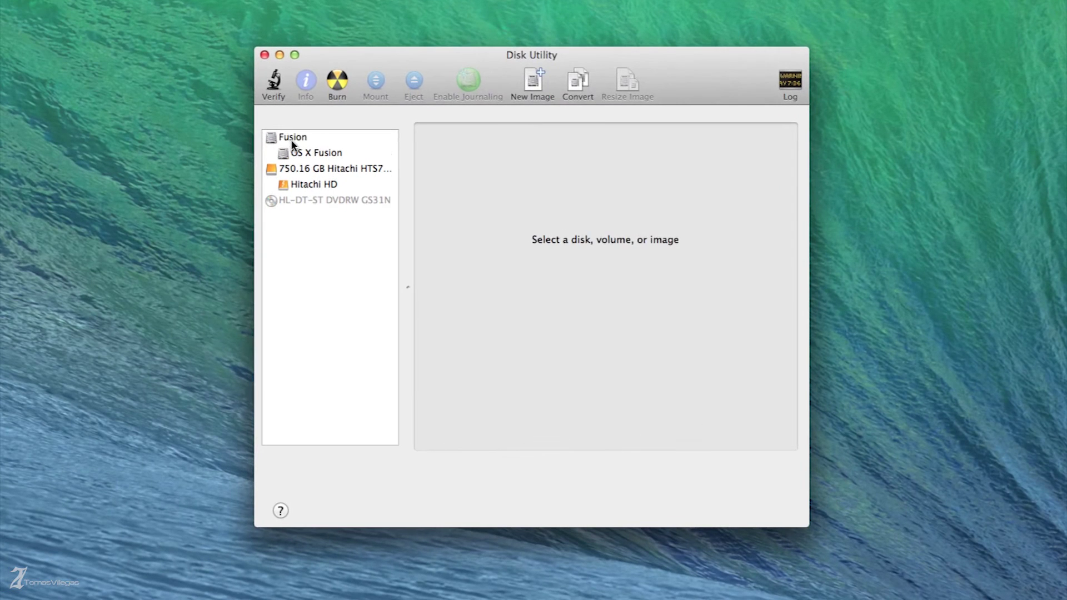
- Run Repair Disk Permissions on the OS X Fusion volume, then quit Disk Utility
click(293, 139)
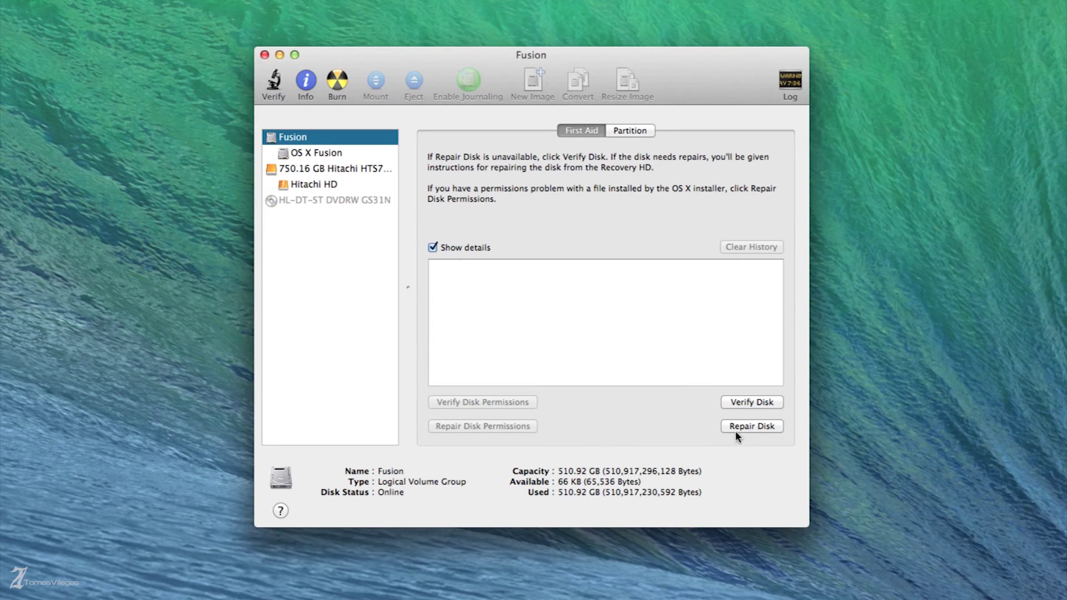
click(297, 154)
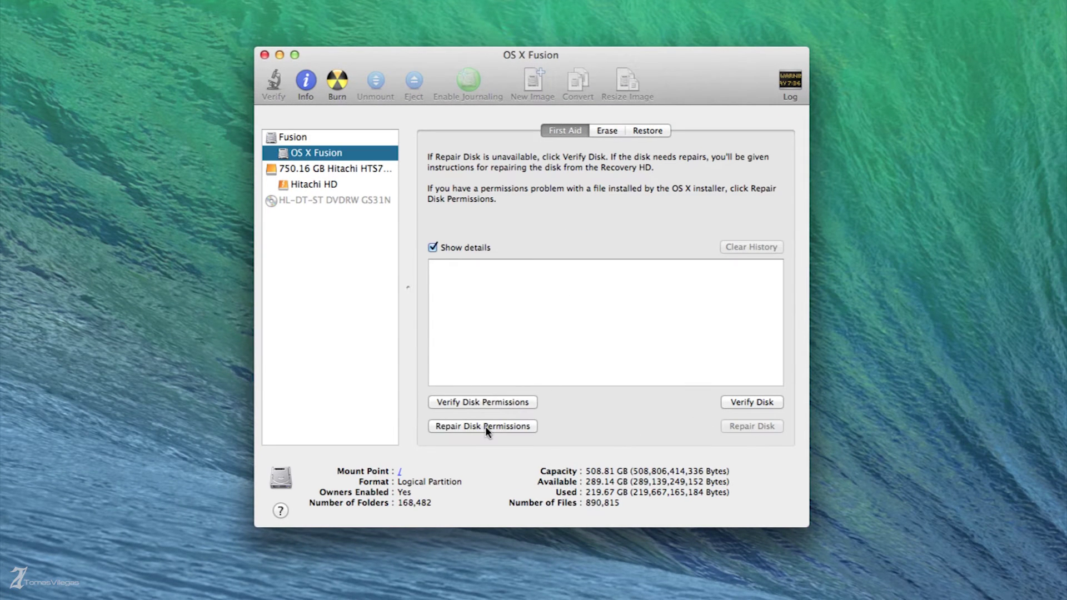
click(452, 424)
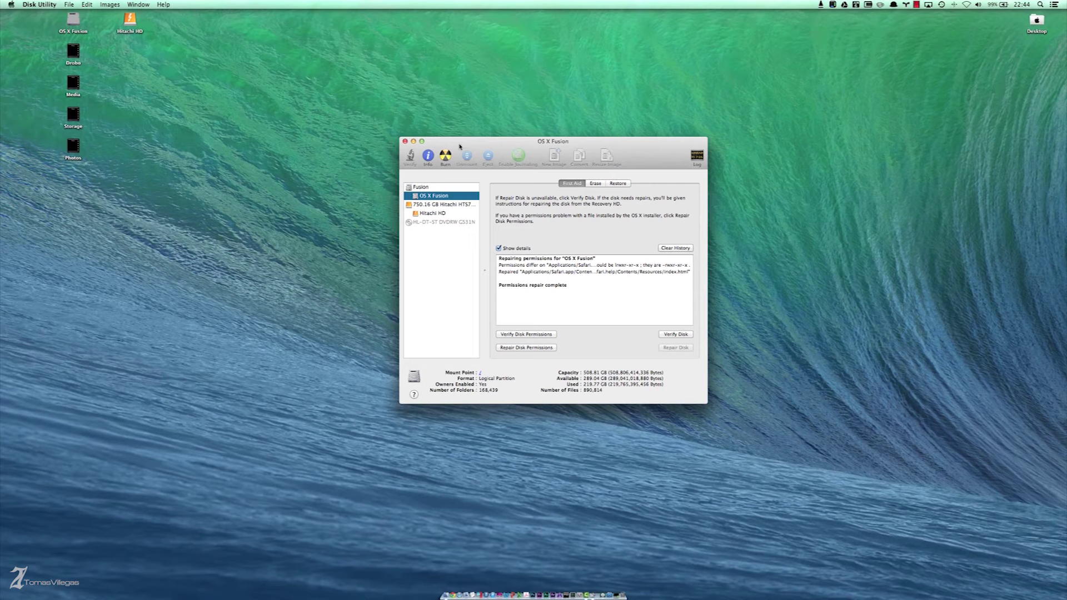
key(super+q)
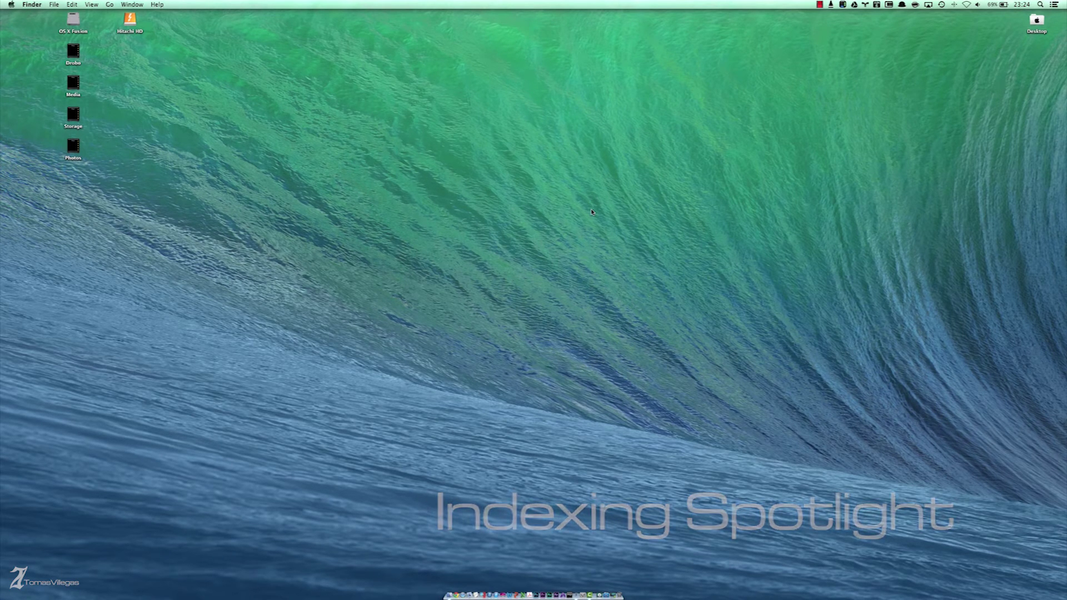
key(super+space)
- Add the OS X Fusion volume to Spotlight's Privacy exclusions in System Preferences
text(s)
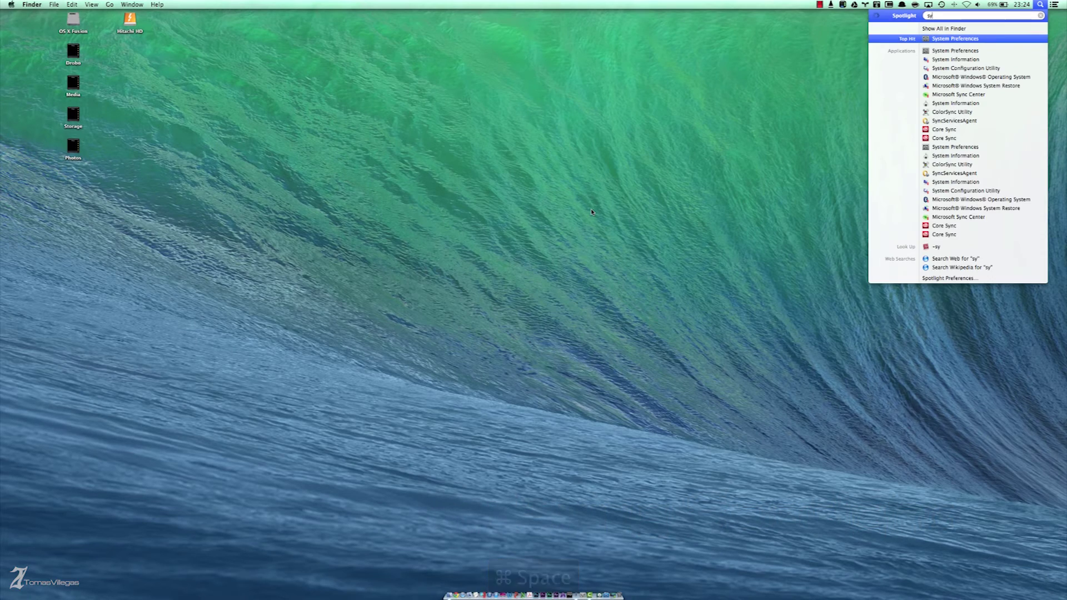
key(Escape)
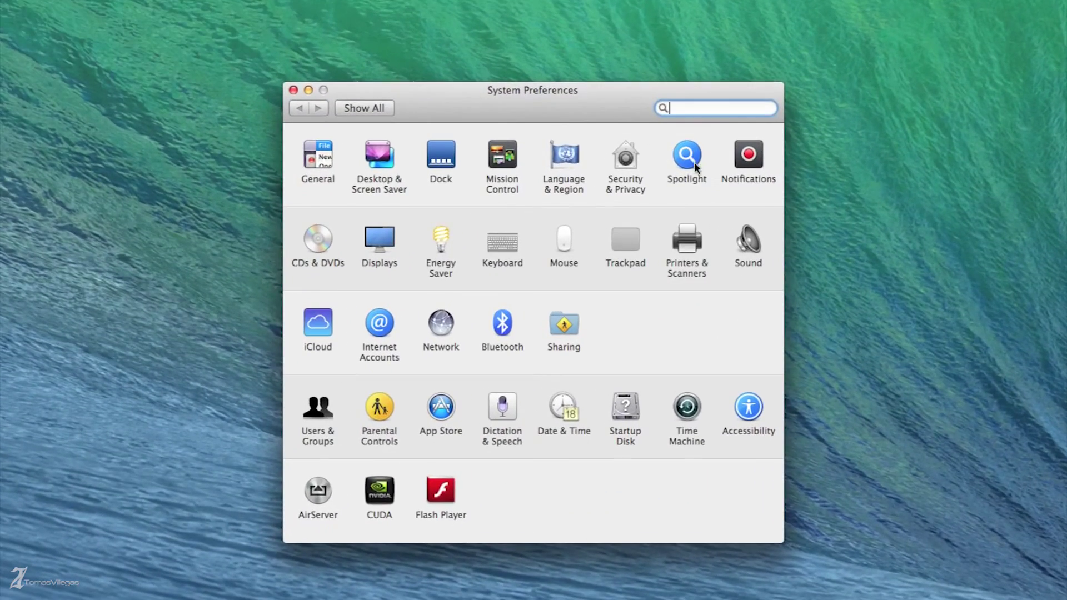
click(690, 155)
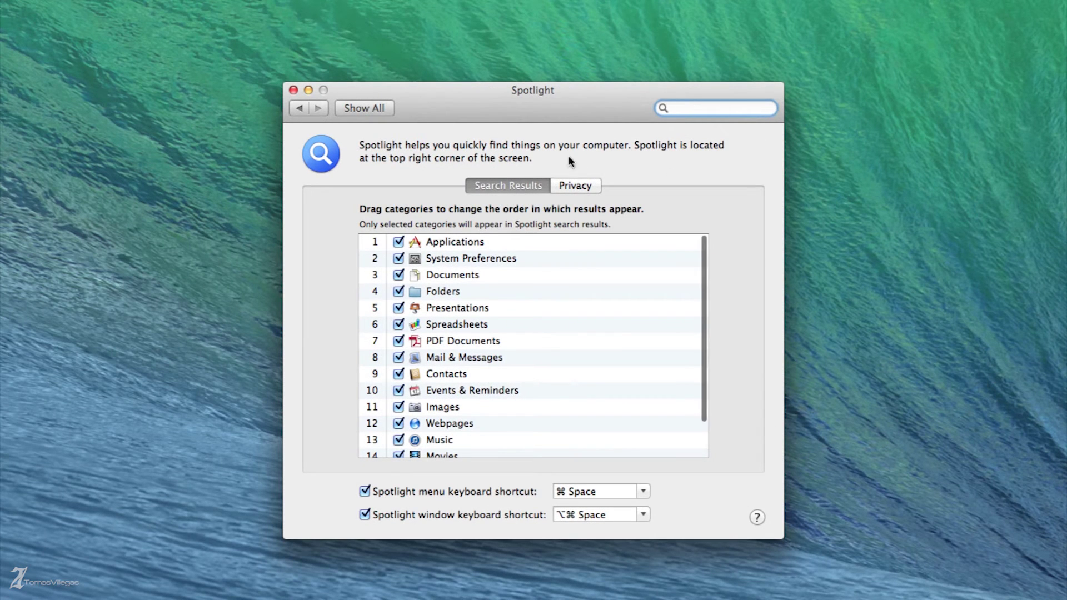
click(579, 186)
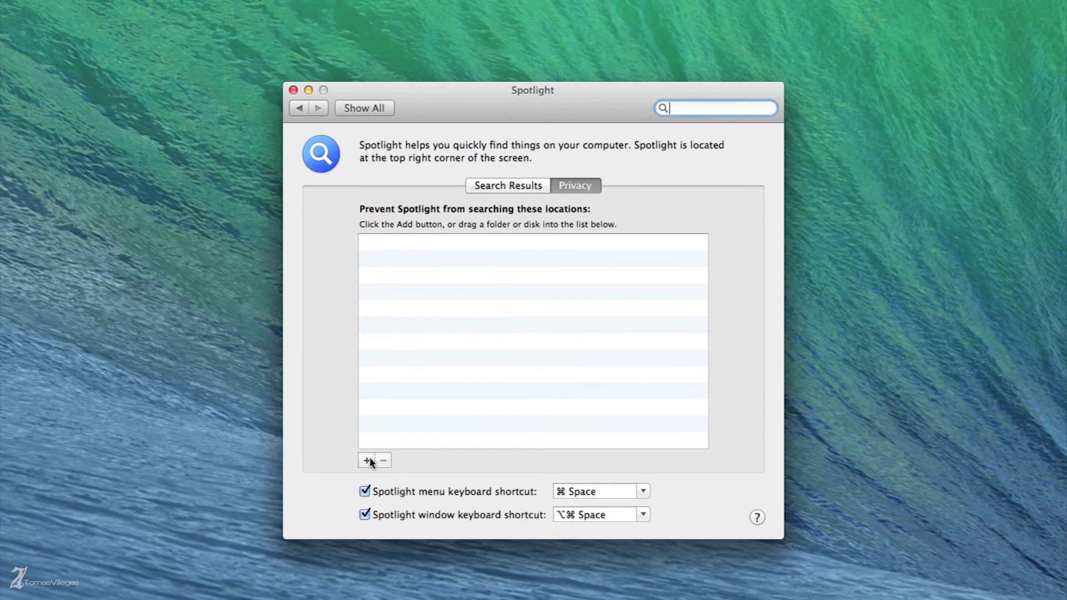
click(369, 458)
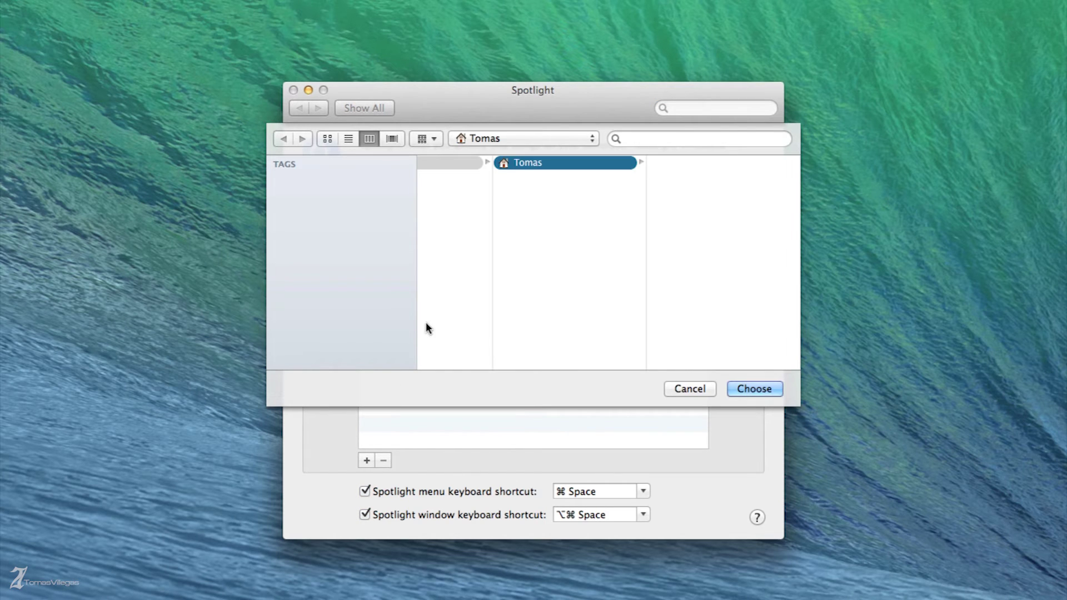
click(323, 177)
click(754, 389)
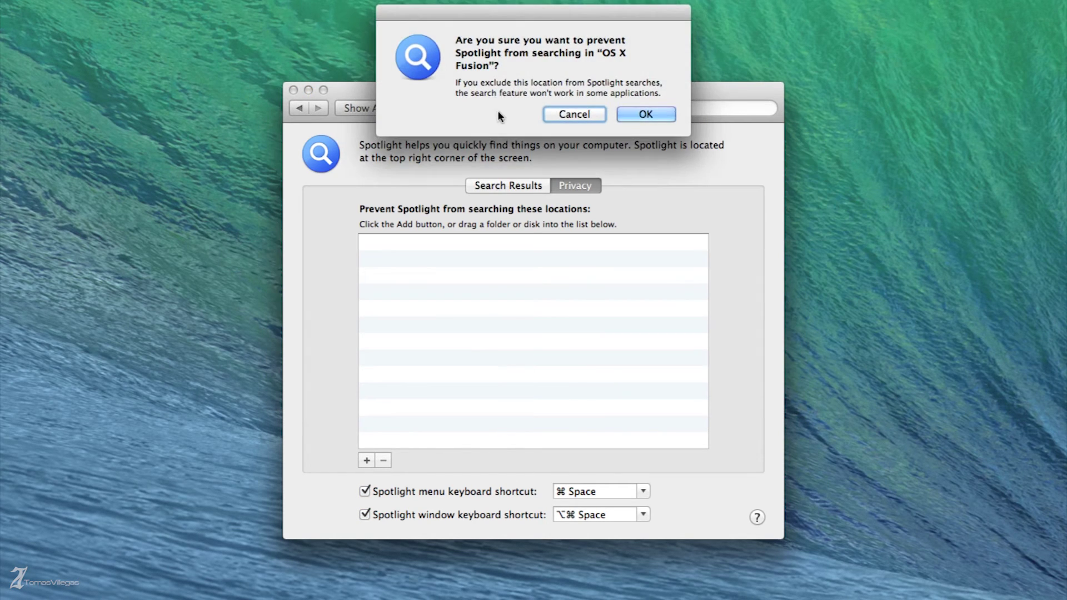
click(641, 114)
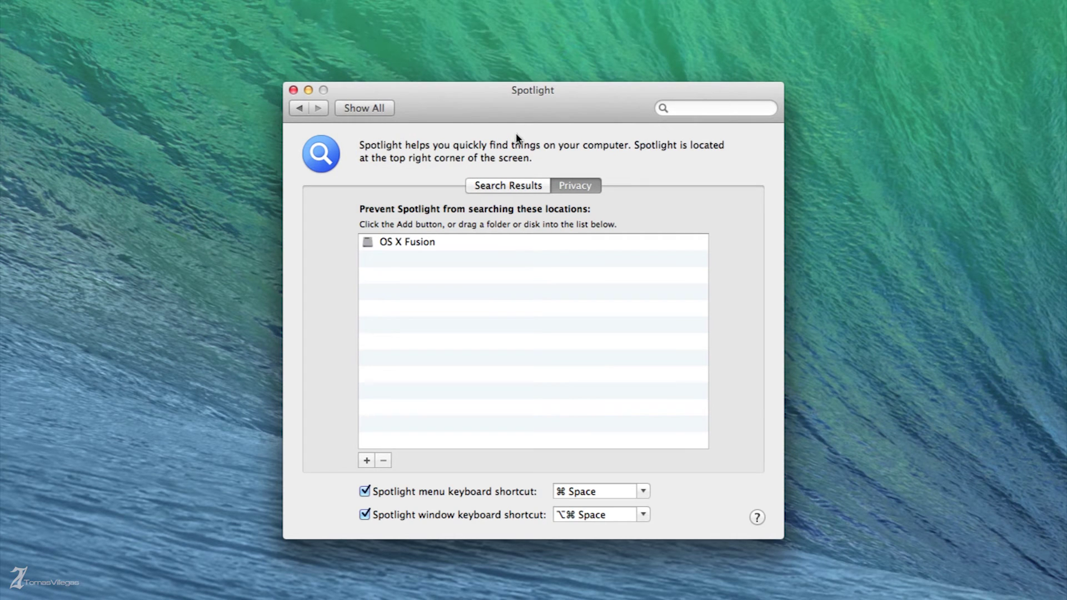
click(293, 90)
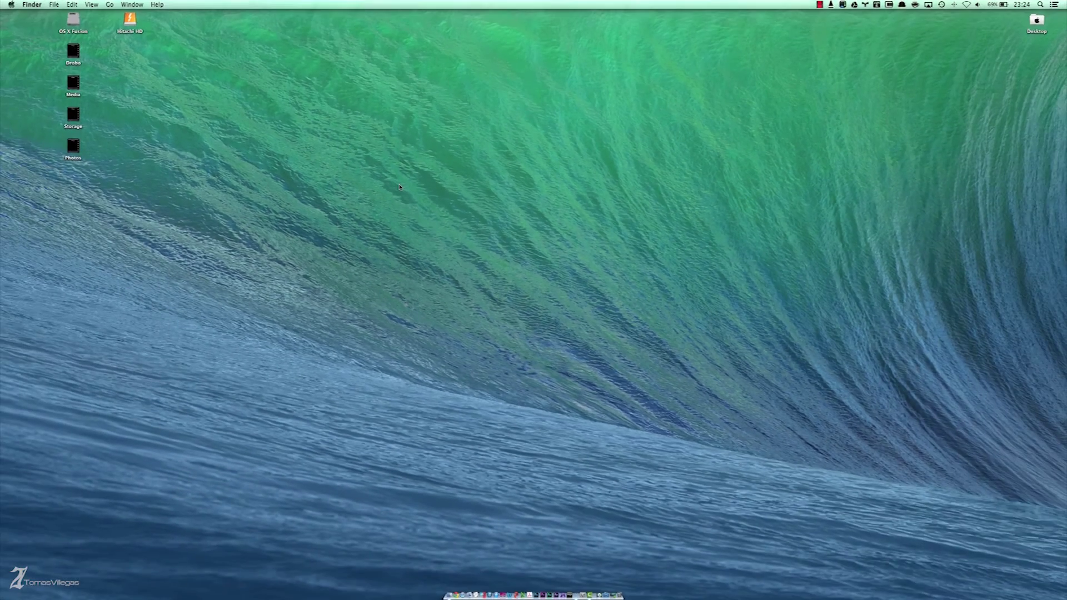
- Remove OS X Fusion from Spotlight's Privacy list to force re-indexing, then check indexing progress
click(603, 595)
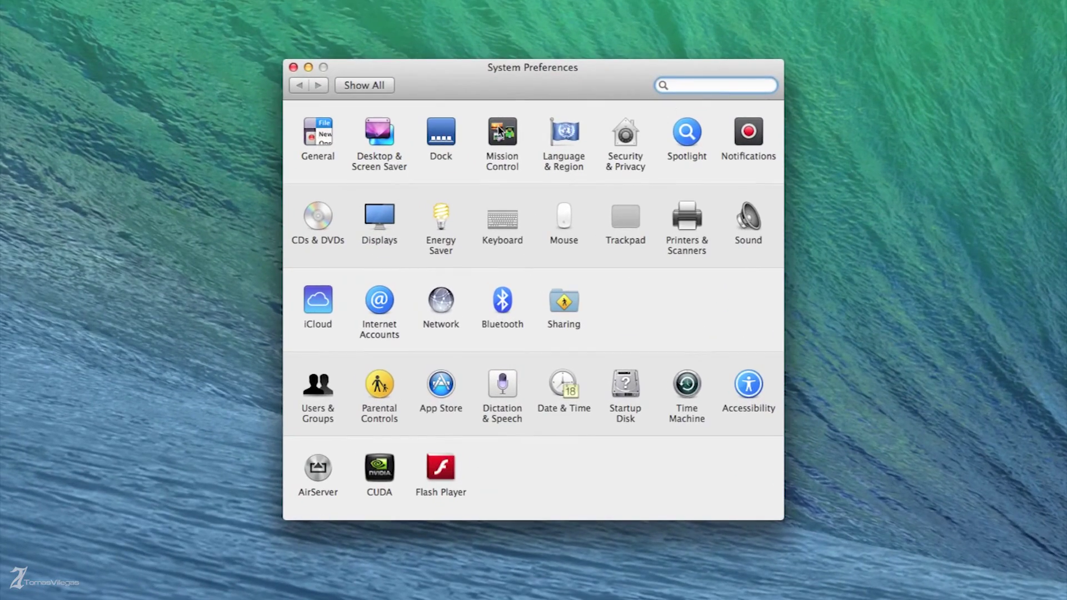
click(686, 133)
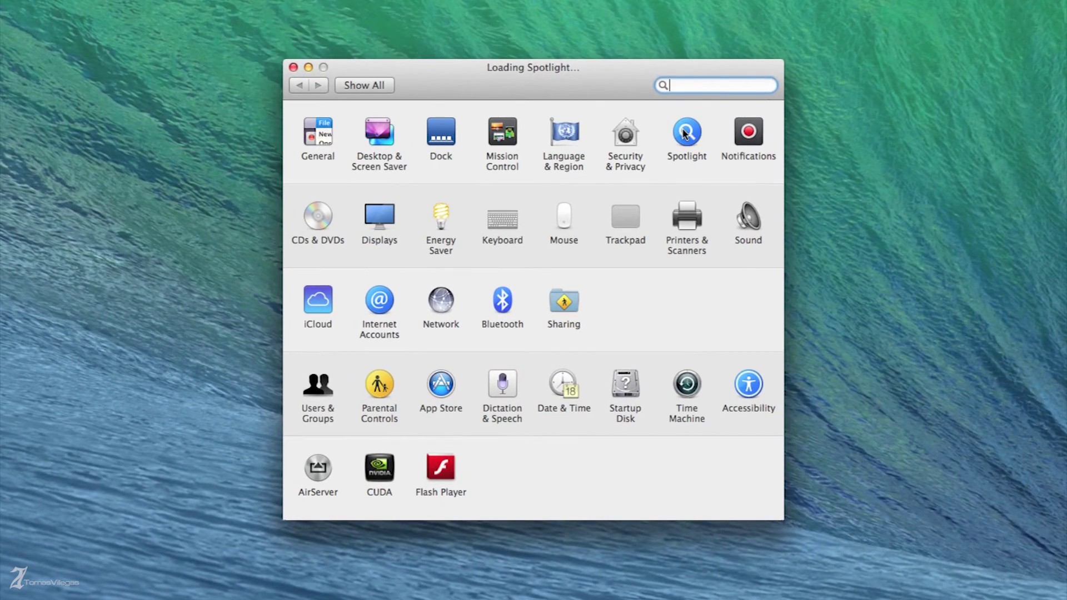
click(582, 161)
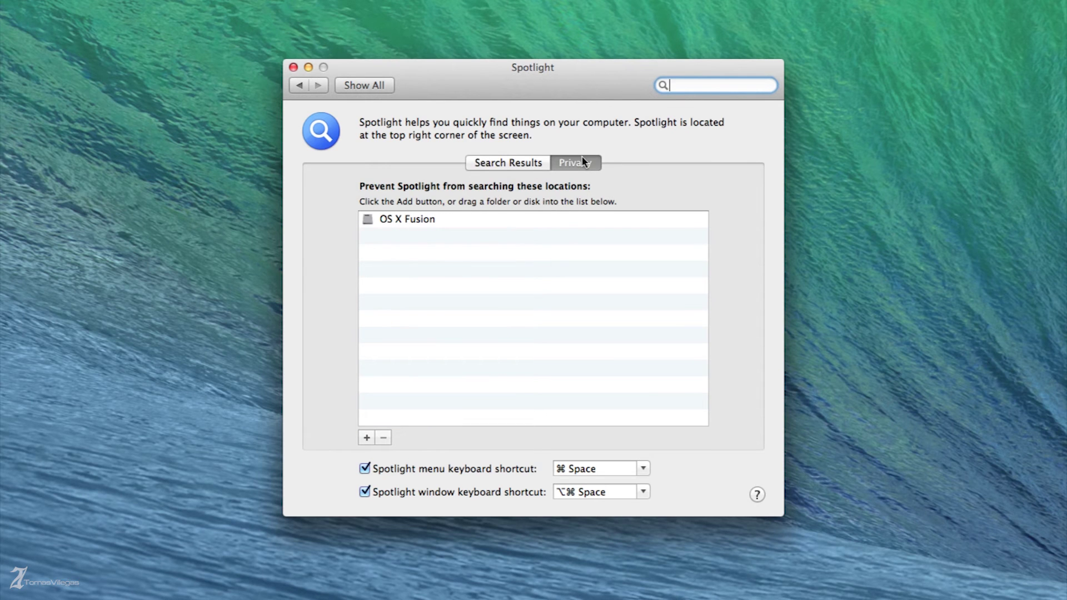
click(412, 221)
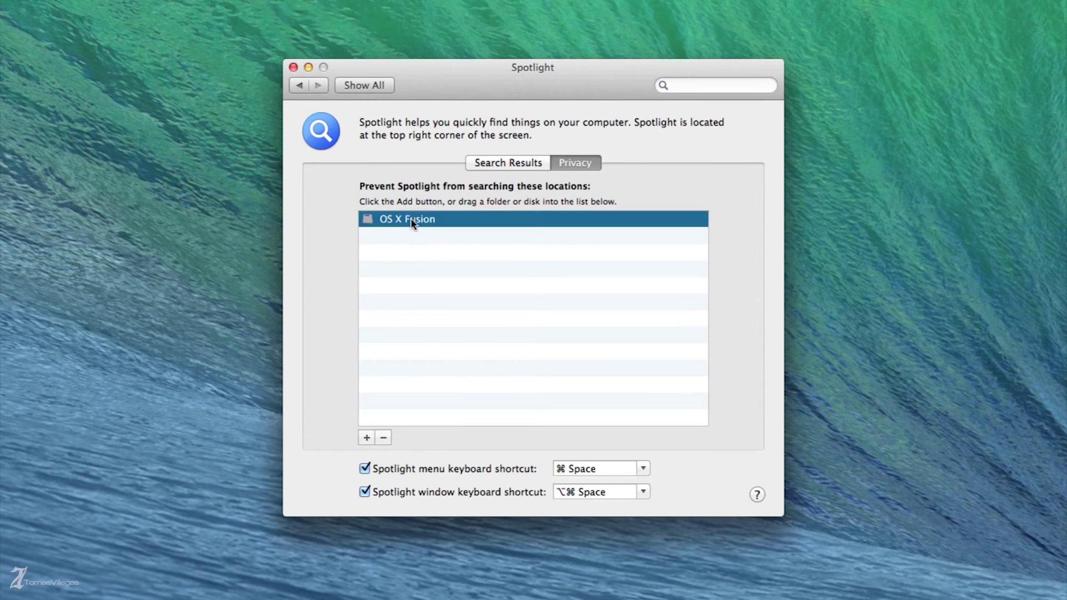
click(383, 437)
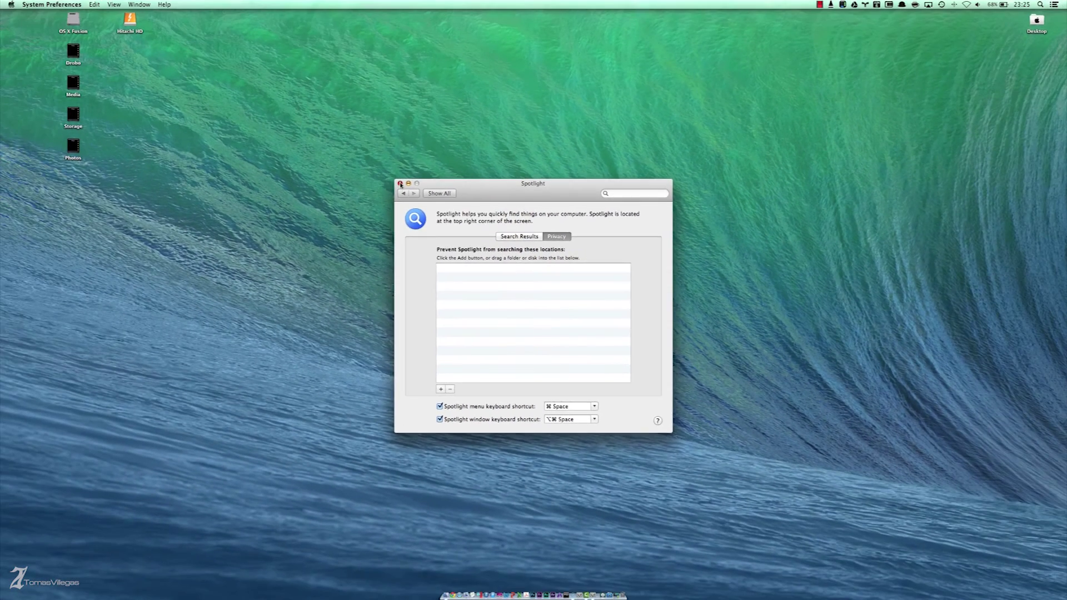
click(400, 183)
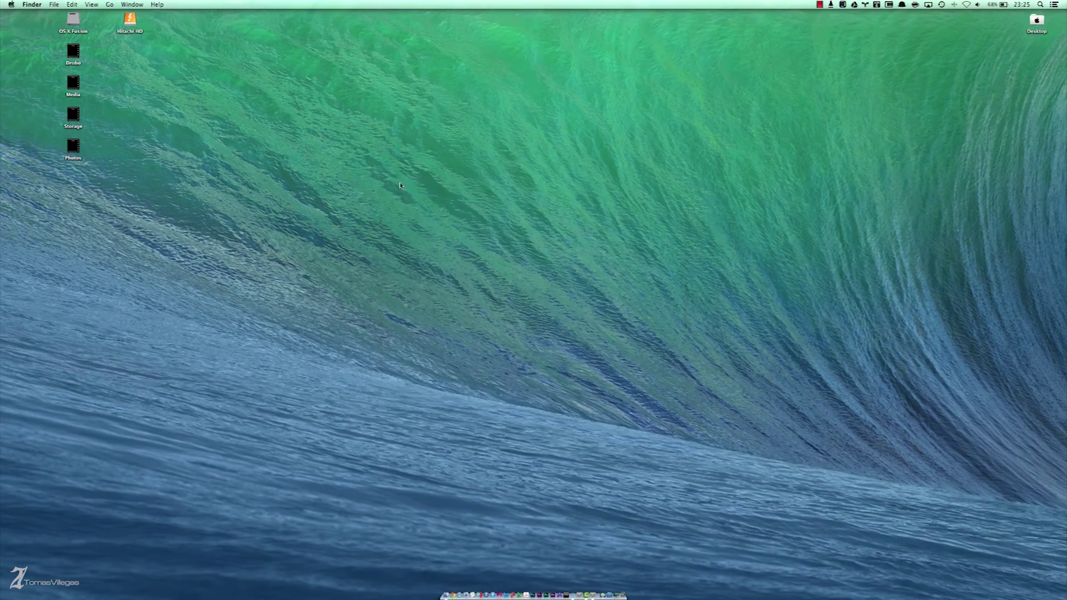
click(1039, 5)
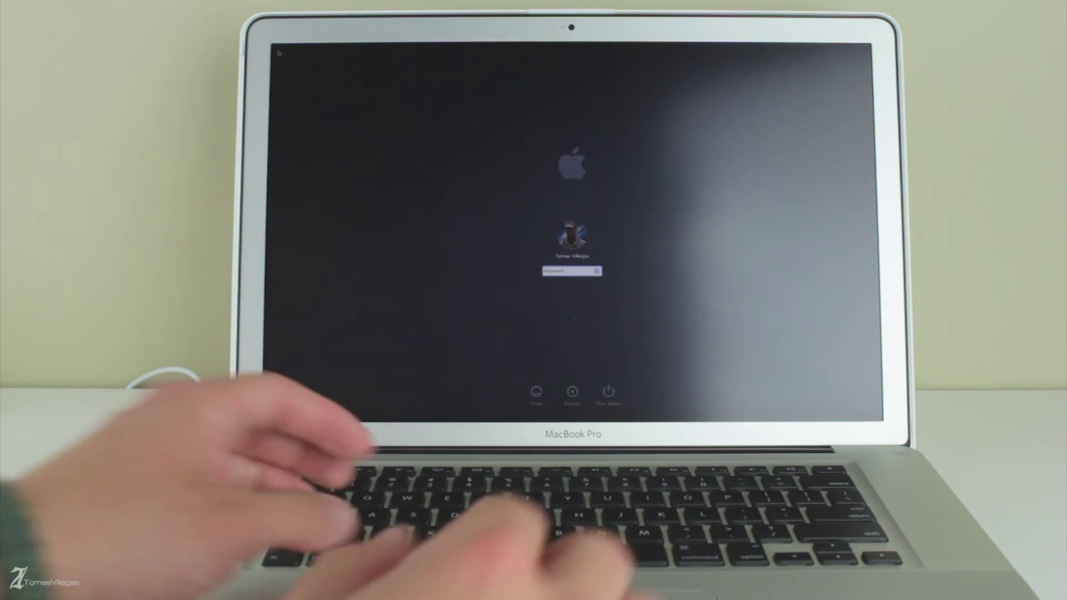
- Enter the account password at the login screen after the PRAM-reset restart
text(********)
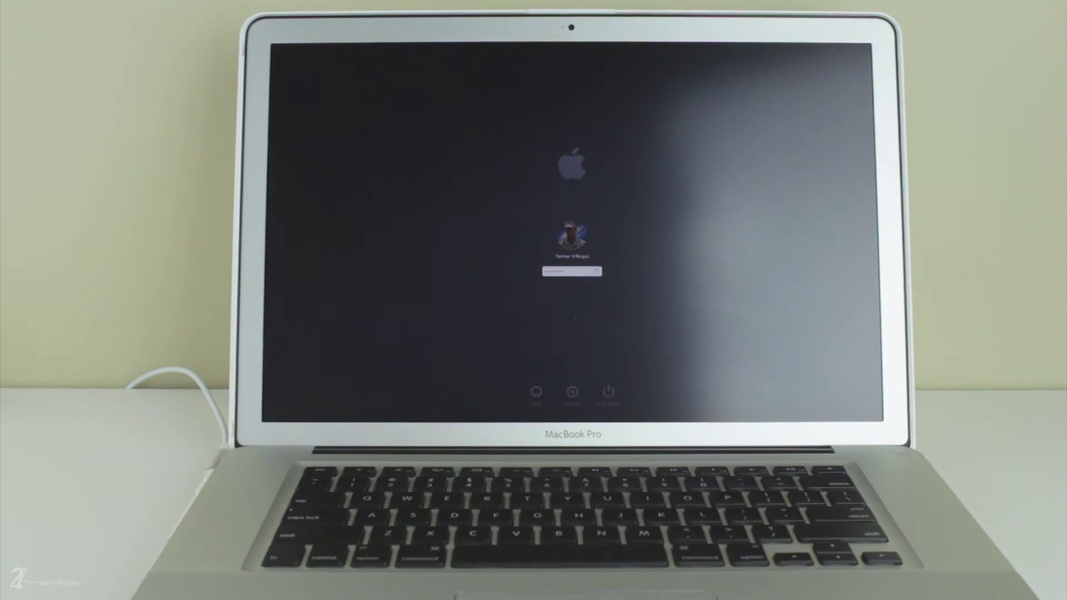